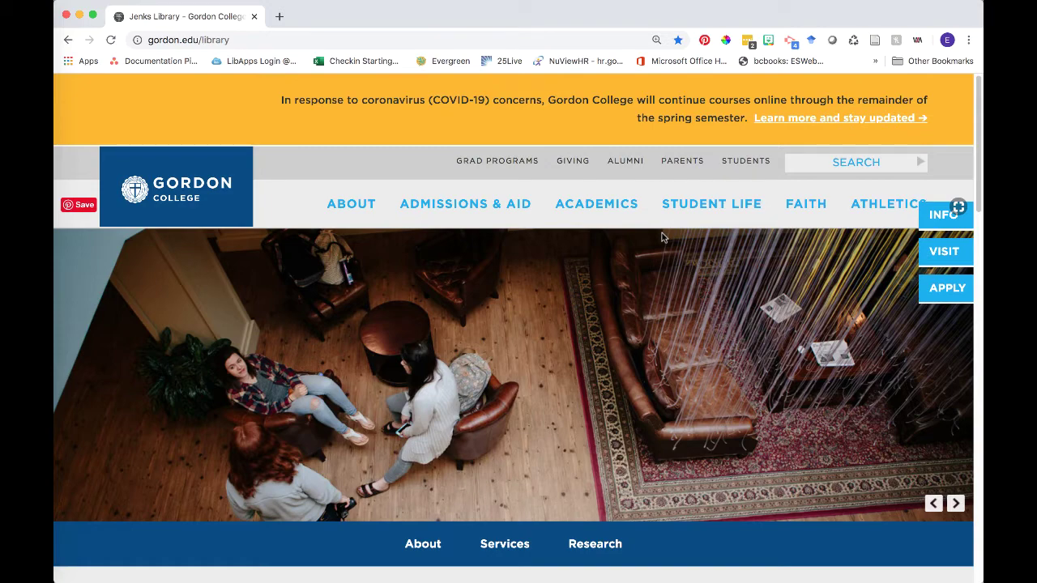
Open BrowZine from the journal options in the Jenks Library search section to browse journals by subject.
{"action": "scroll", "coordinate": [661, 236], "scroll_direction": "down", "scroll_amount": 5}
{"action": "scroll", "coordinate": [661, 237], "scroll_direction": "down", "scroll_amount": 10}
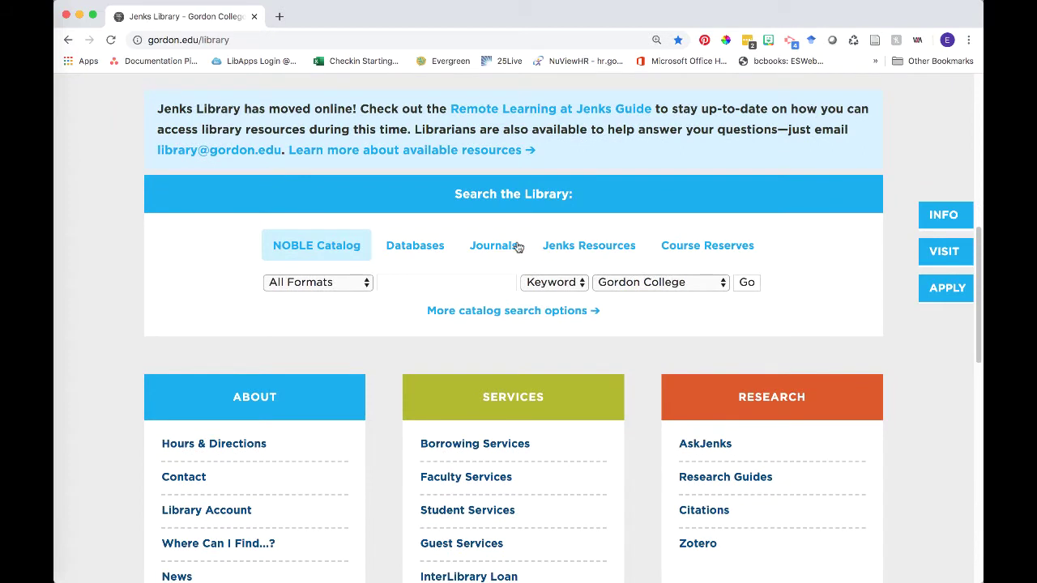
{"action": "left_click", "coordinate": [518, 247]}
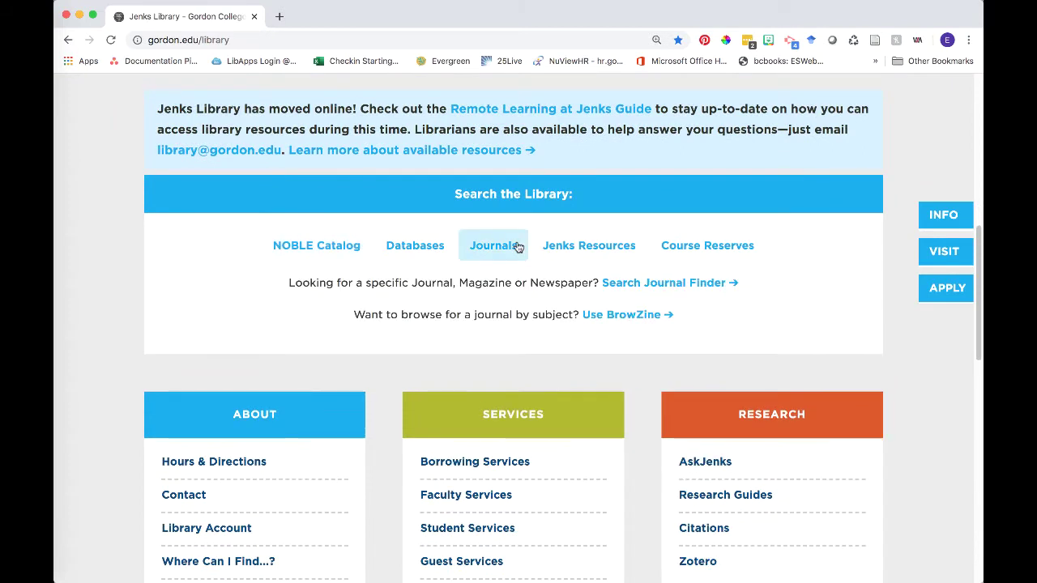
{"action": "left_click", "coordinate": [640, 319]}
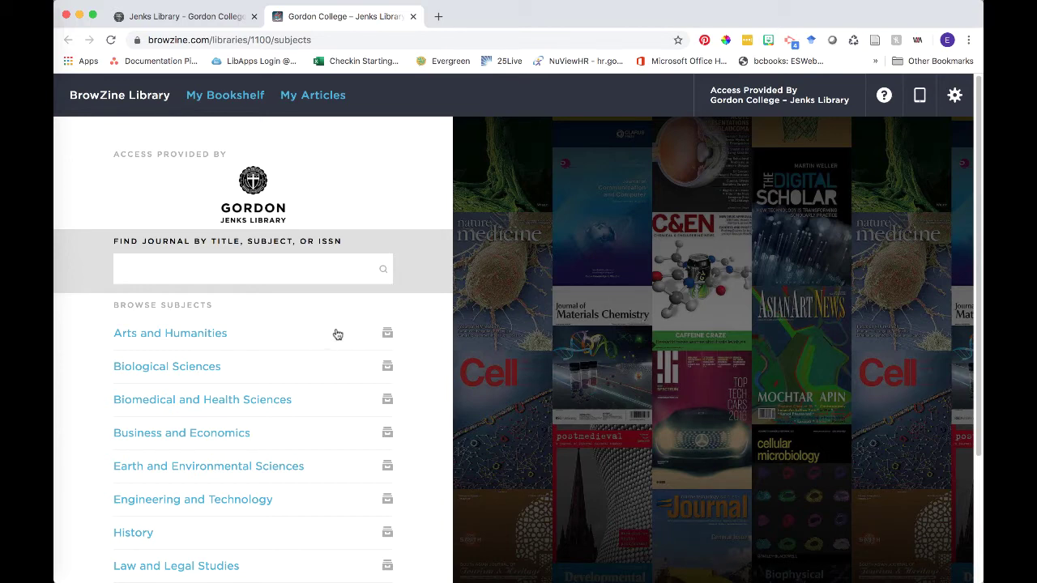
Look through the BrowZine subject list and open Social Science and Behavioral Science.
{"action": "scroll", "coordinate": [323, 326], "scroll_direction": "down", "scroll_amount": 1}
{"action": "scroll", "coordinate": [323, 326], "scroll_direction": "down", "scroll_amount": 1}
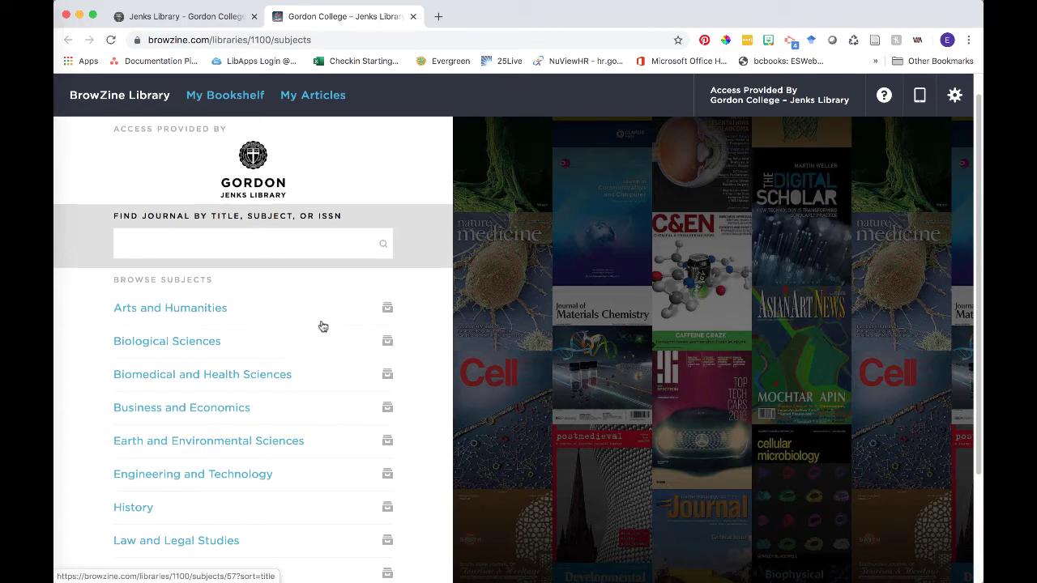
{"action": "scroll", "coordinate": [322, 327], "scroll_direction": "down", "scroll_amount": 7}
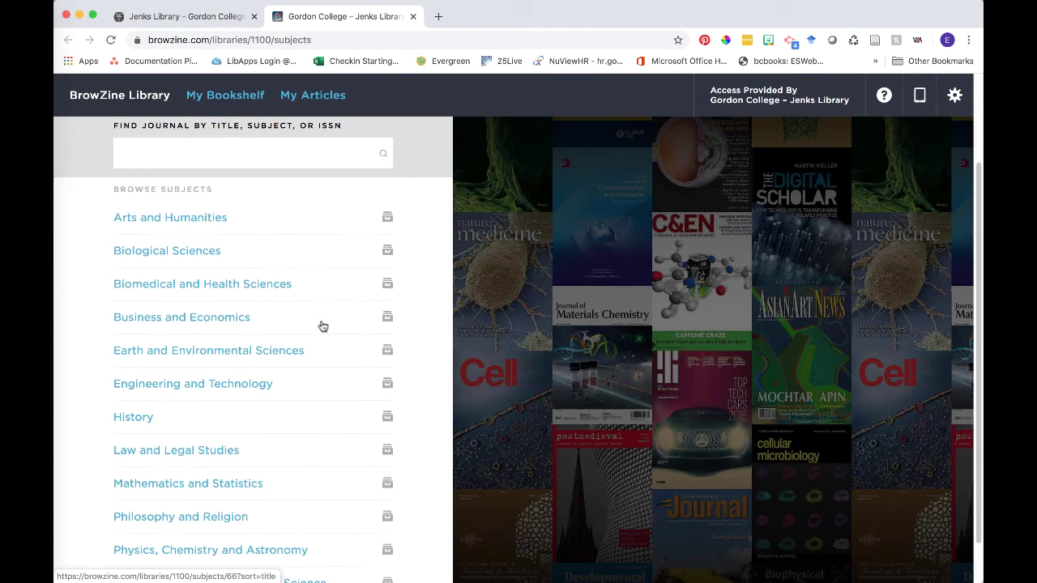
{"action": "scroll", "coordinate": [322, 327], "scroll_direction": "down", "scroll_amount": 4}
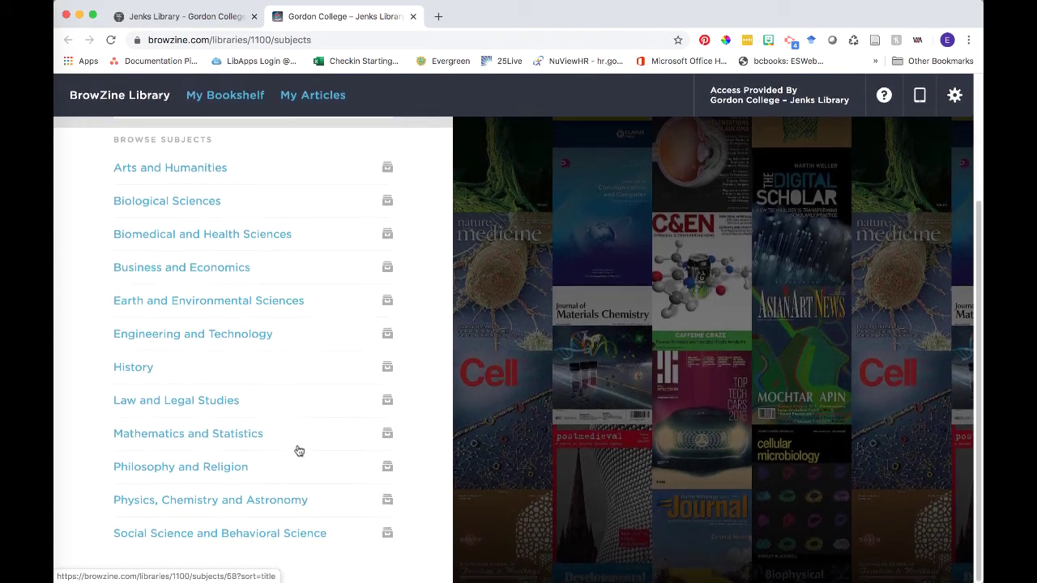
{"action": "left_click", "coordinate": [231, 535]}
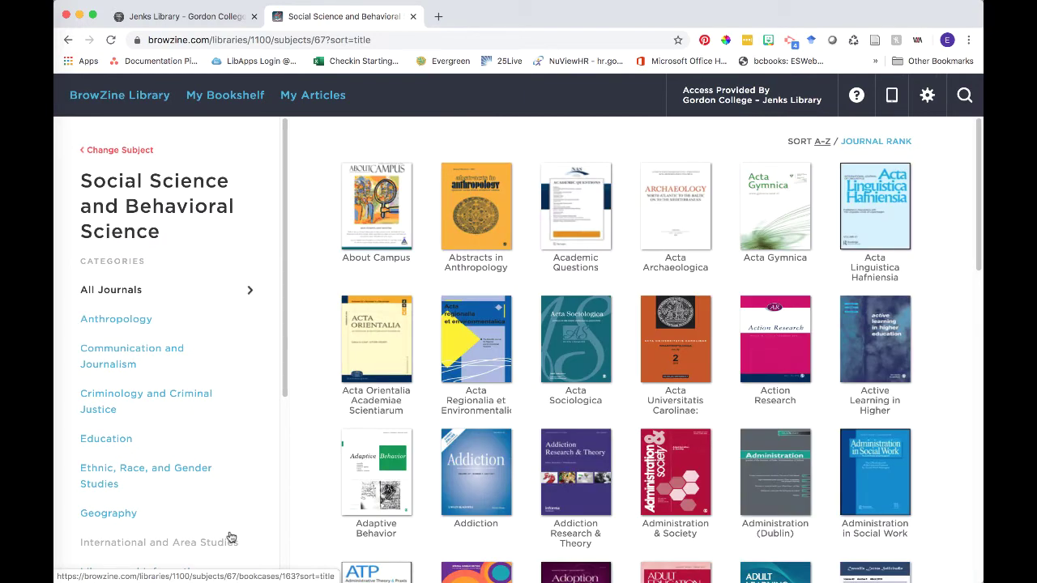
Narrow the journals to the Communication and Journalism category and its Rhetoric, Composition and Speech subcategory.
{"action": "left_click", "coordinate": [128, 362]}
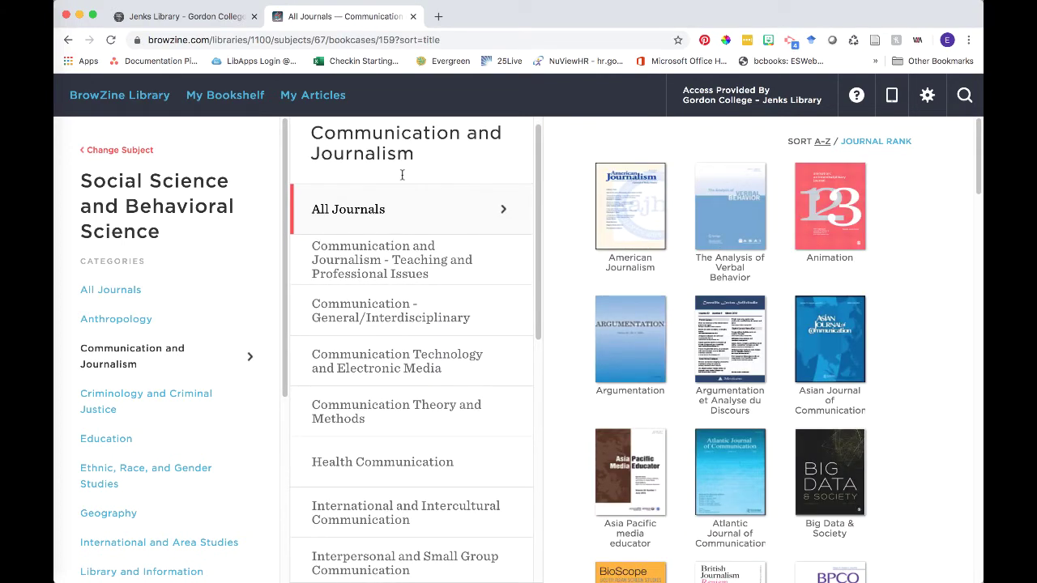
{"action": "scroll", "coordinate": [402, 175], "scroll_direction": "down", "scroll_amount": 1}
{"action": "scroll", "coordinate": [884, 290], "scroll_direction": "down", "scroll_amount": 1}
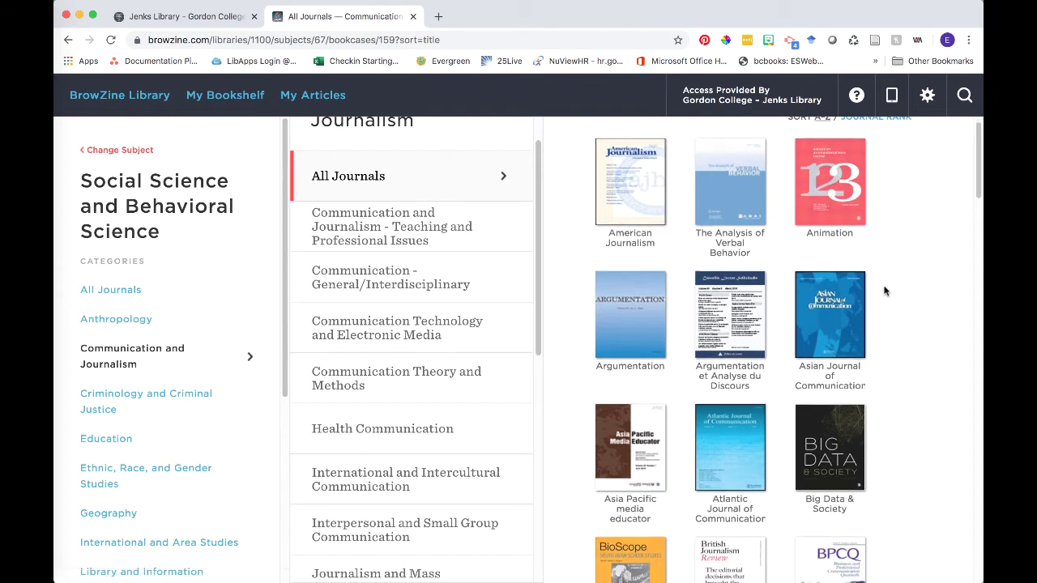
{"action": "scroll", "coordinate": [885, 290], "scroll_direction": "down", "scroll_amount": 5}
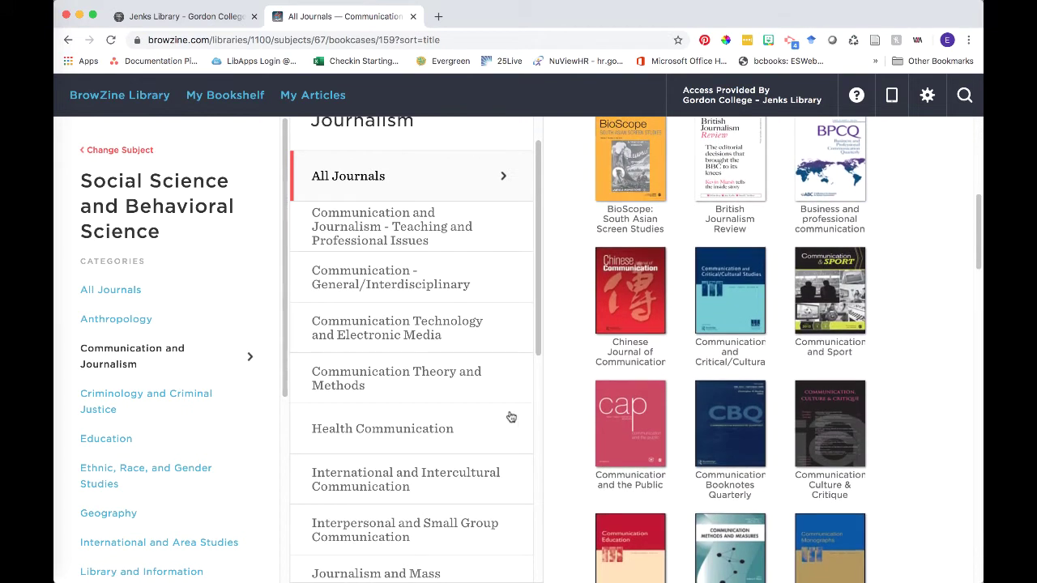
{"action": "scroll", "coordinate": [452, 405], "scroll_direction": "down", "scroll_amount": 6}
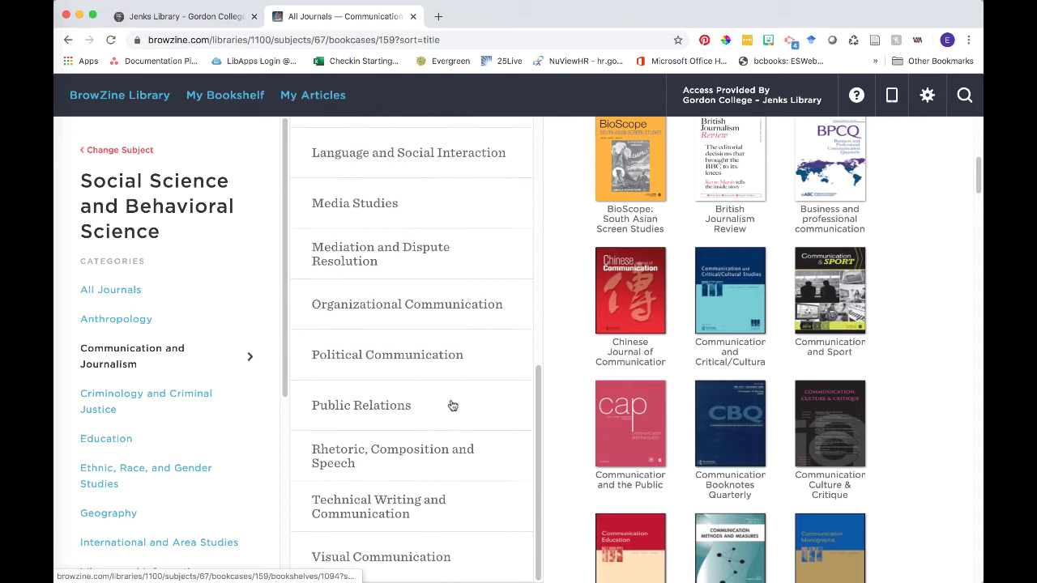
{"action": "left_click", "coordinate": [383, 453]}
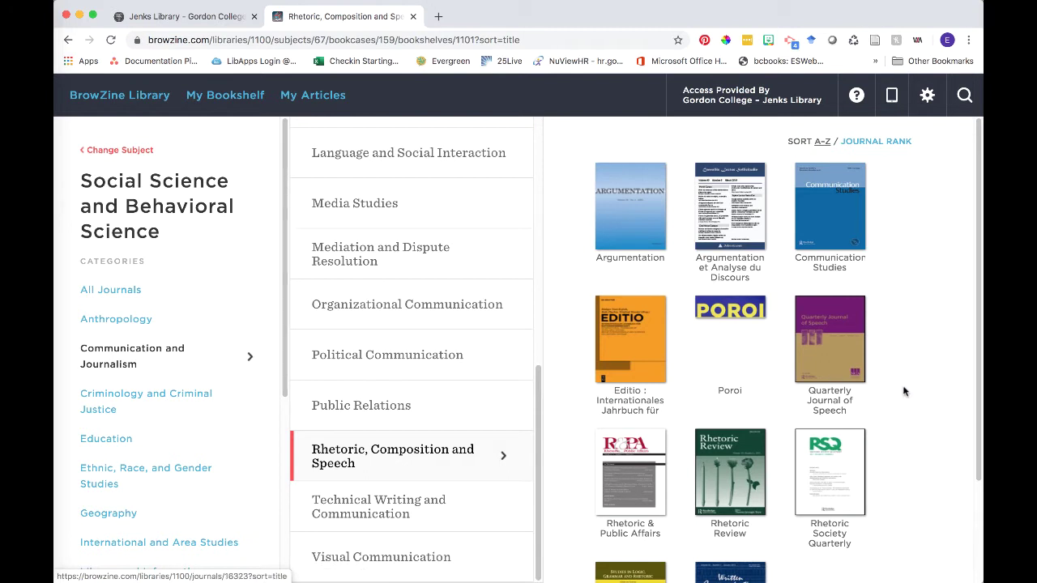
Open the journal Rhetoric & Public Affairs and look over the articles in its current issue.
{"action": "scroll", "coordinate": [891, 406], "scroll_direction": "down", "scroll_amount": 2}
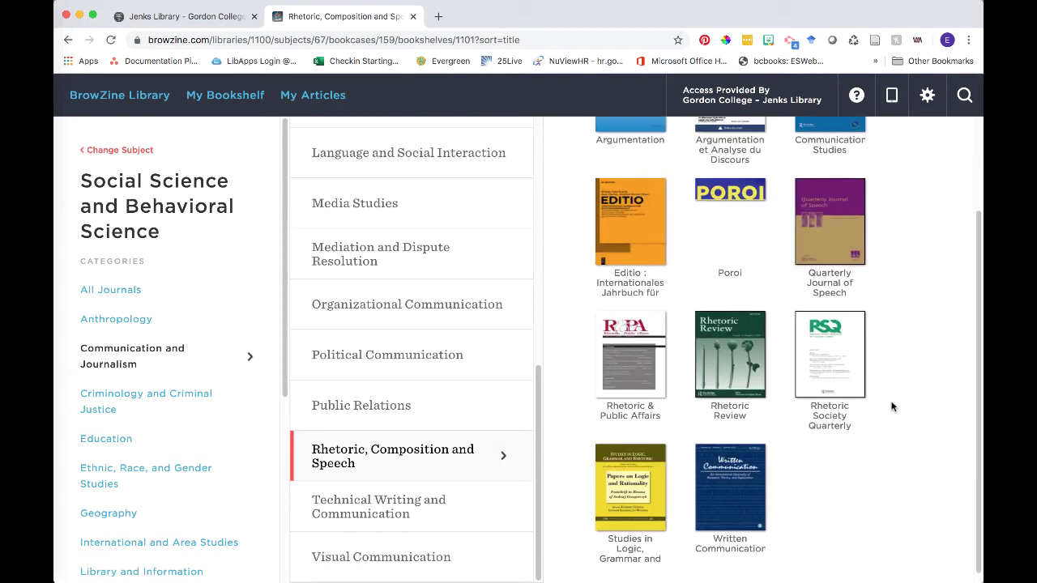
{"action": "left_click", "coordinate": [643, 387]}
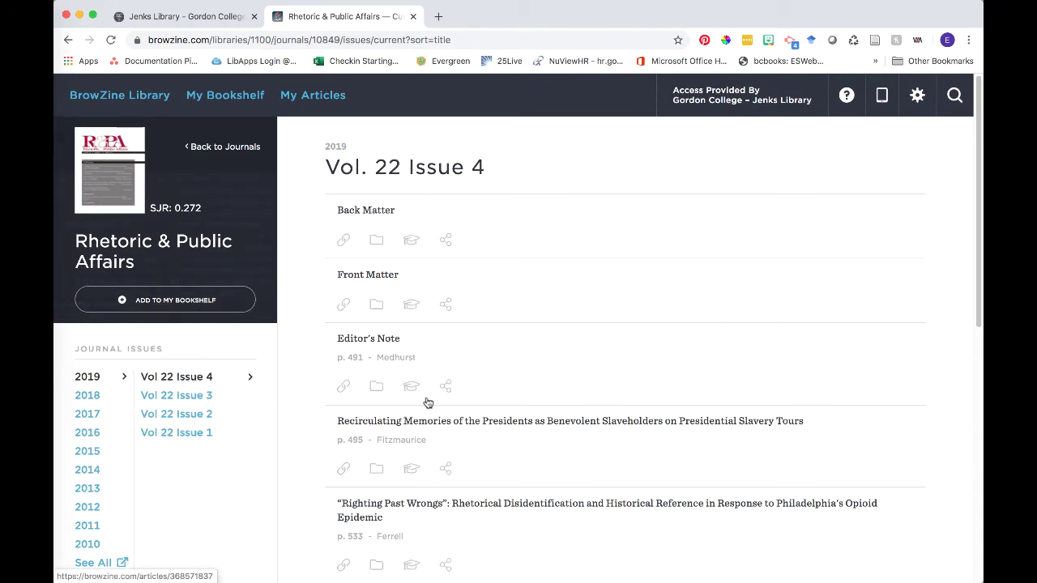
{"action": "scroll", "coordinate": [626, 287], "scroll_direction": "down", "scroll_amount": 2}
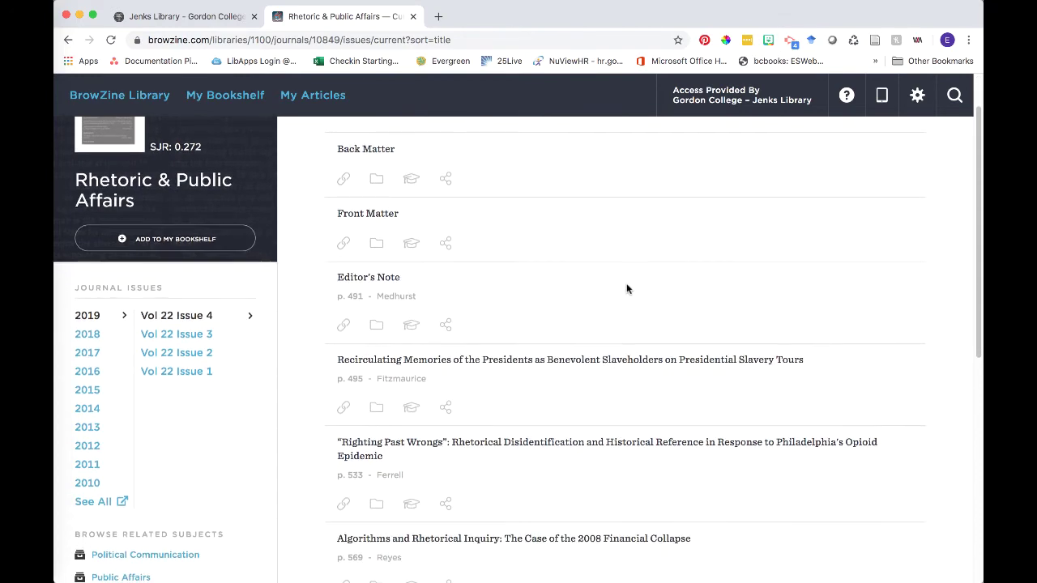
{"action": "scroll", "coordinate": [624, 286], "scroll_direction": "up", "scroll_amount": 2}
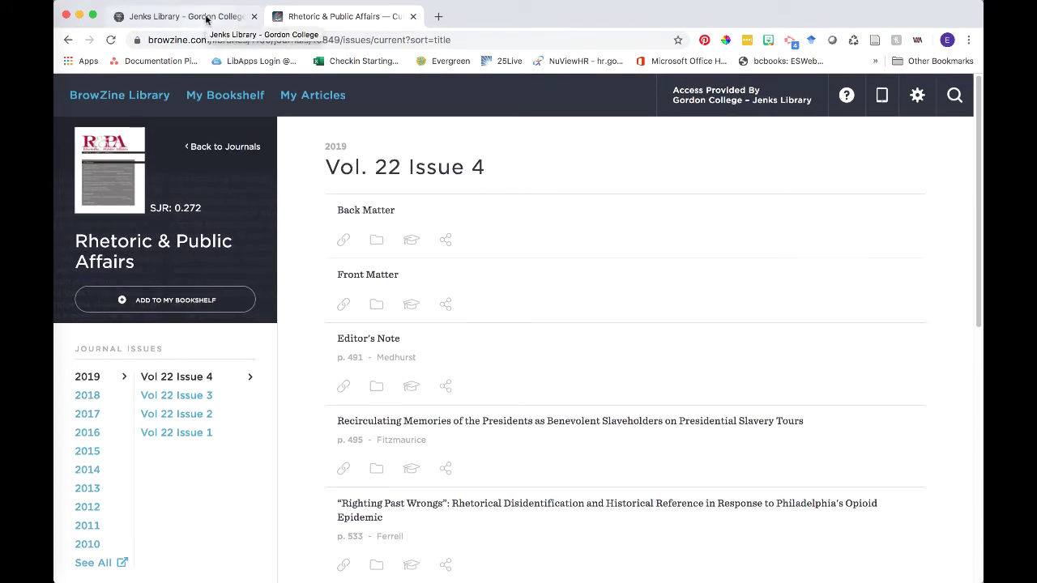
Close the BrowZine page and search the library's Journal Finder for "rhetoric and public affairs".
{"action": "left_click", "coordinate": [414, 17]}
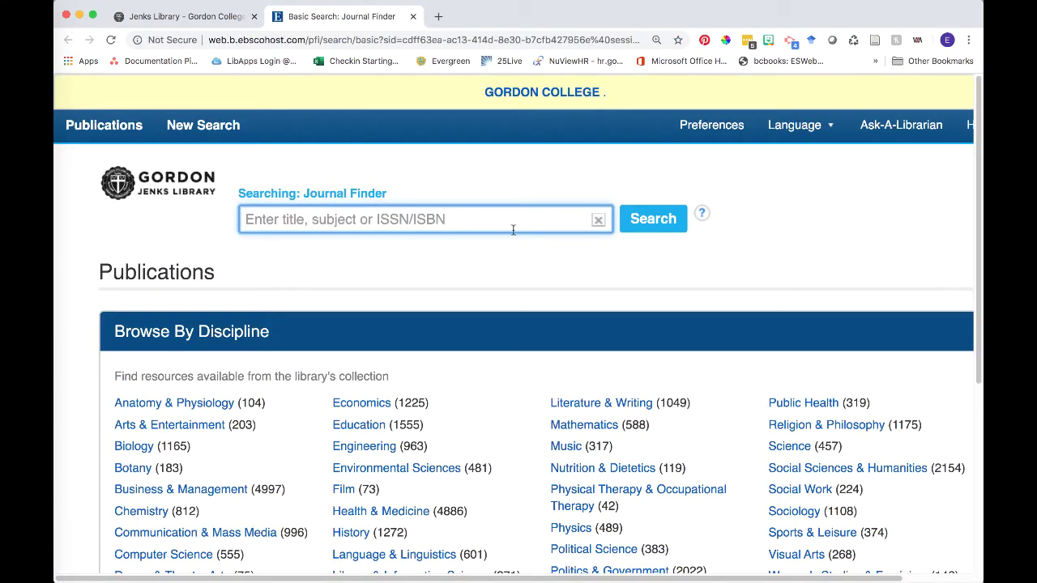
{"action": "type", "text": "rhetoric and public affairs"}
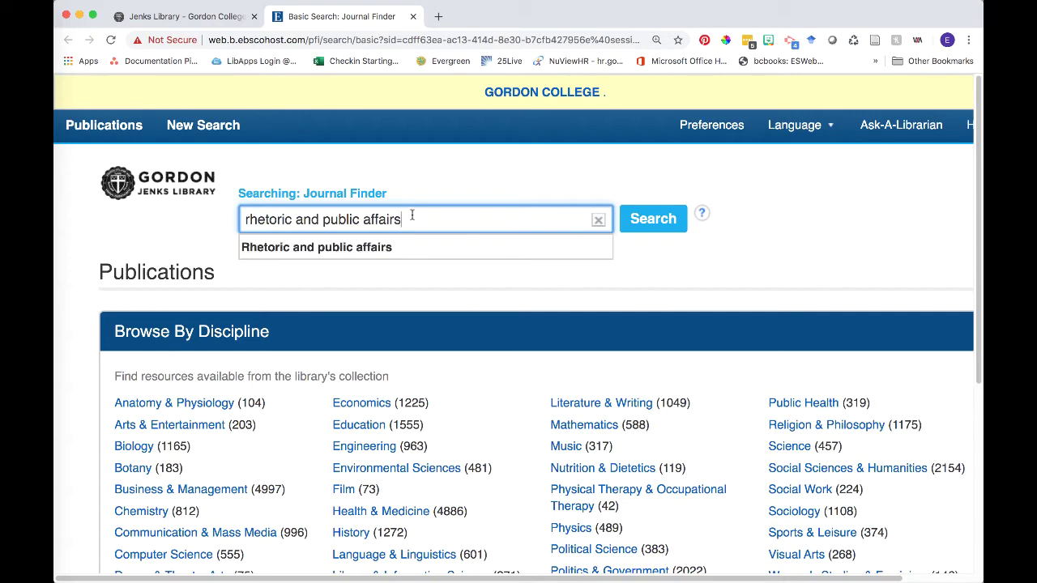
{"action": "left_click", "coordinate": [634, 228]}
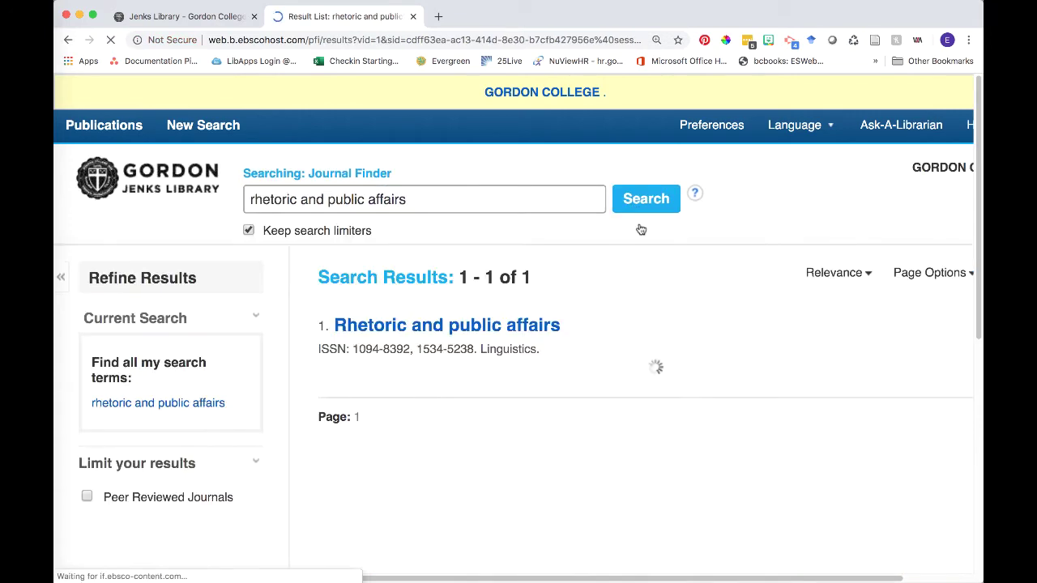
Open the journal's record in Communication & Mass Media Complete and start a search within this publication.
{"action": "scroll", "coordinate": [740, 313], "scroll_direction": "down", "scroll_amount": 3}
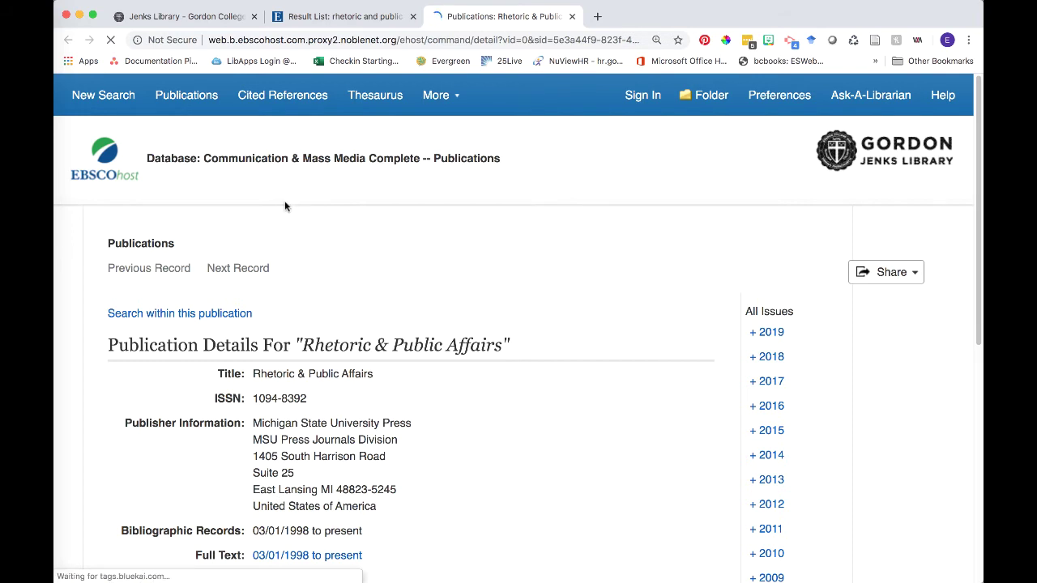
{"action": "left_click", "coordinate": [173, 314]}
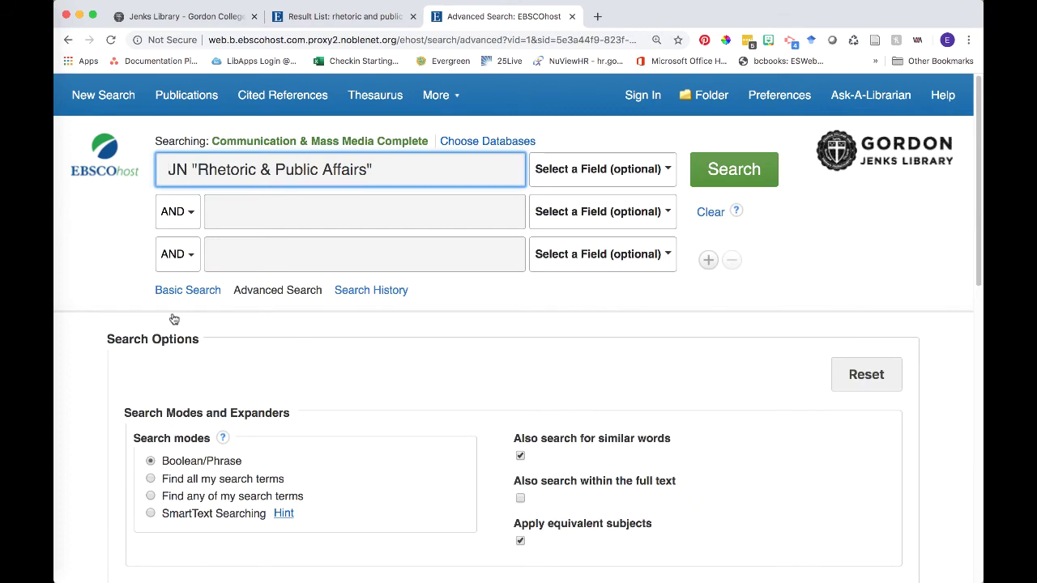
{"action": "left_click_drag", "start_coordinate": [392, 170], "coordinate": [158, 166]}
{"action": "left_click", "coordinate": [170, 169]}
Add the terms "rhetoric" AND "division" to the prefilled journal-name search and run it.
{"action": "left_click", "coordinate": [241, 217]}
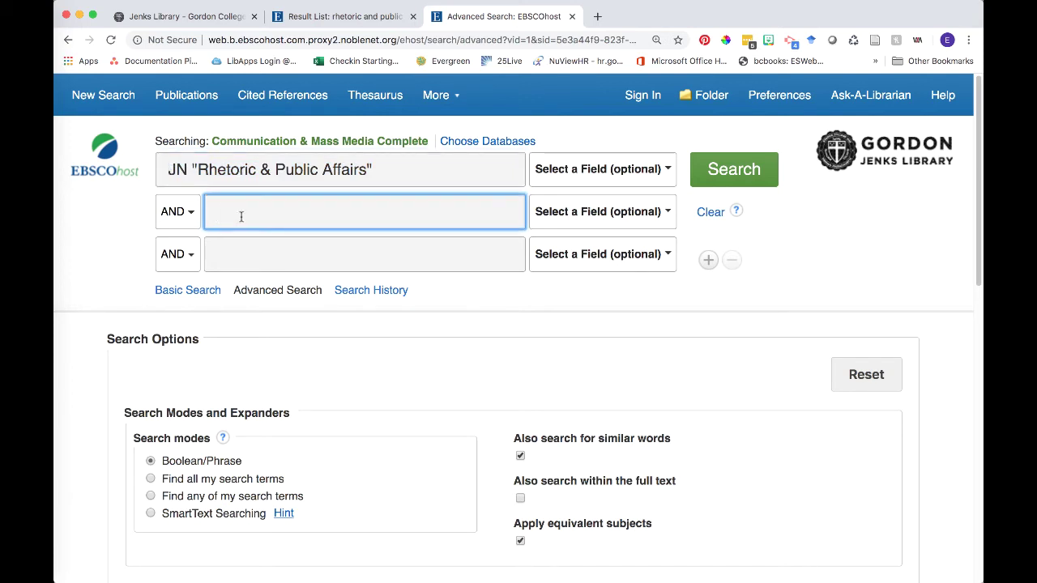
{"action": "type", "text": "rhetoric"}
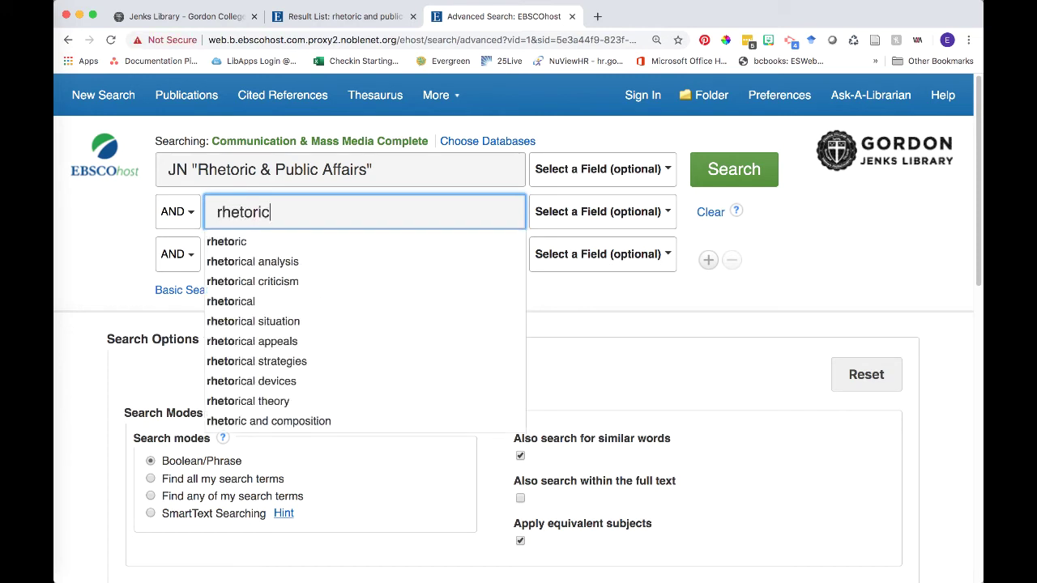
{"action": "left_click", "coordinate": [329, 262]}
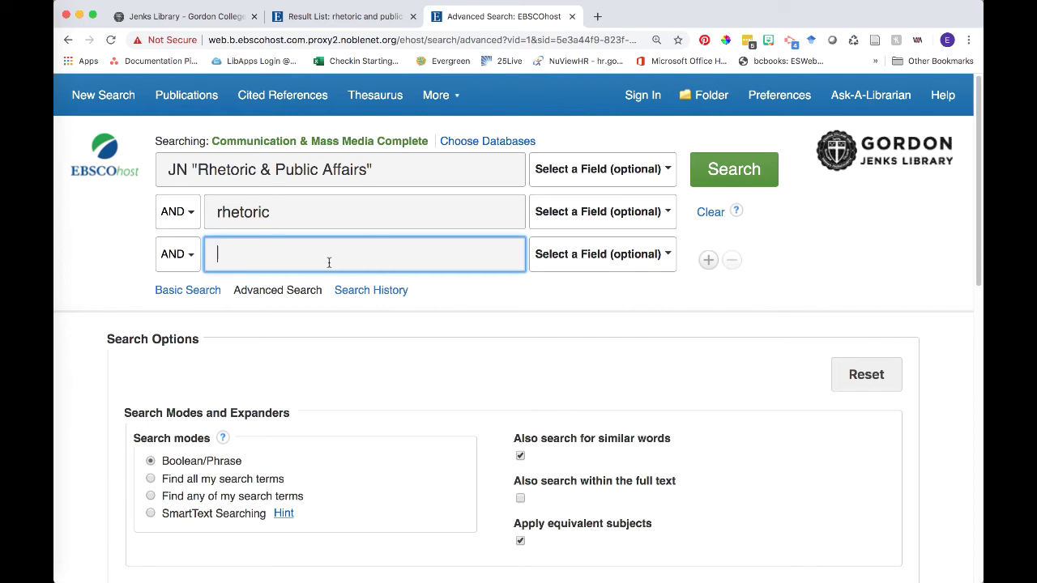
{"action": "type", "text": "division"}
{"action": "left_click", "coordinate": [737, 169]}
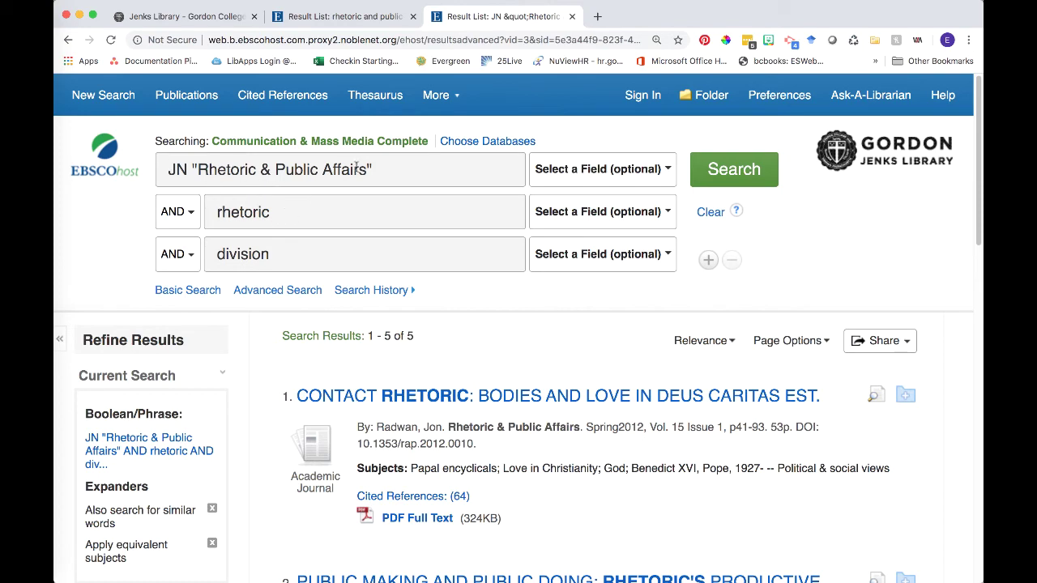
Review the articles in the result list and the journal name and keywords that define the search.
{"action": "scroll", "coordinate": [525, 311], "scroll_direction": "down", "scroll_amount": 5}
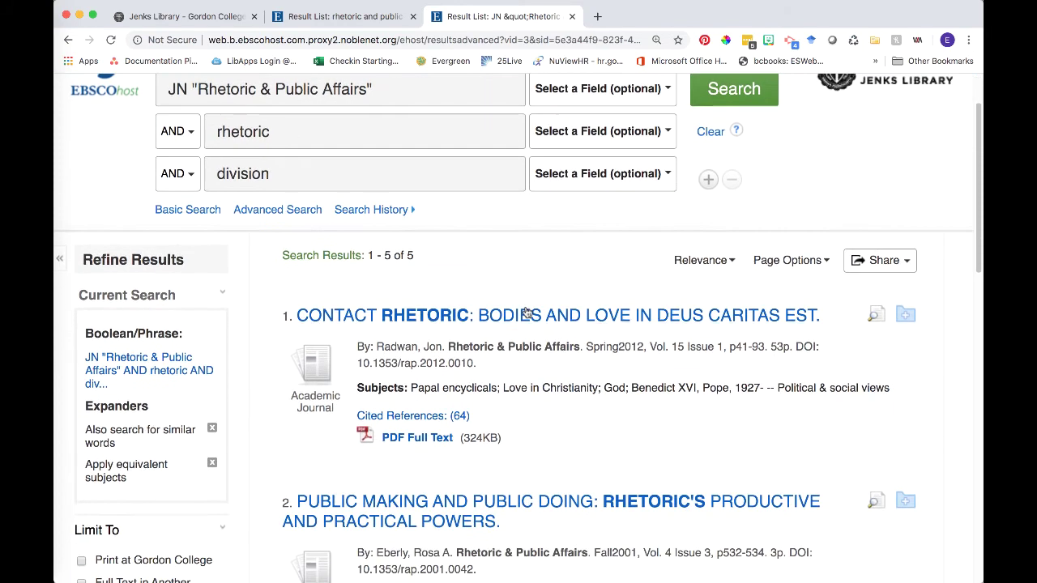
{"action": "scroll", "coordinate": [614, 362], "scroll_direction": "down", "scroll_amount": 5}
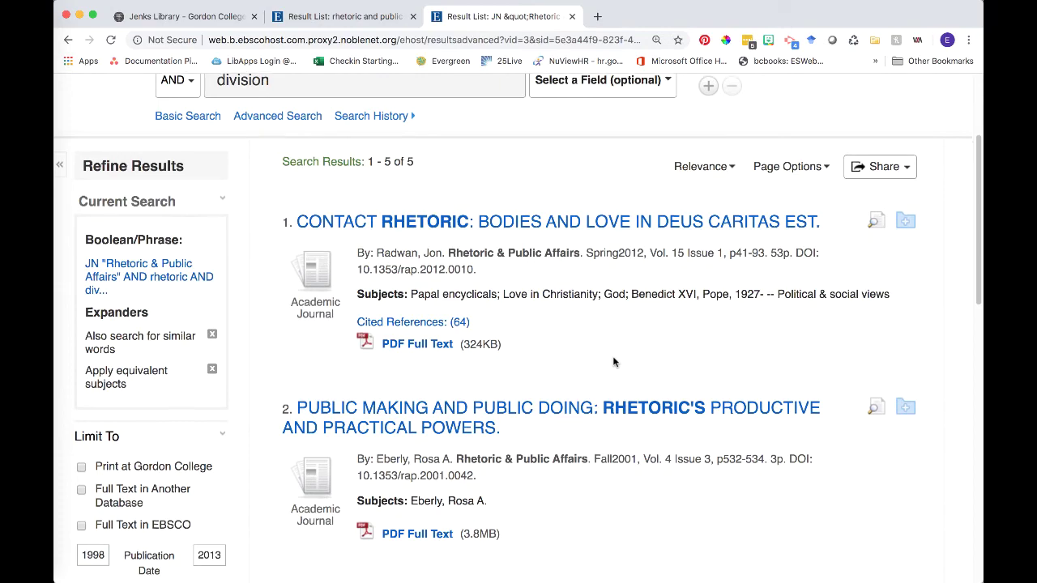
{"action": "scroll", "coordinate": [613, 362], "scroll_direction": "down", "scroll_amount": 2}
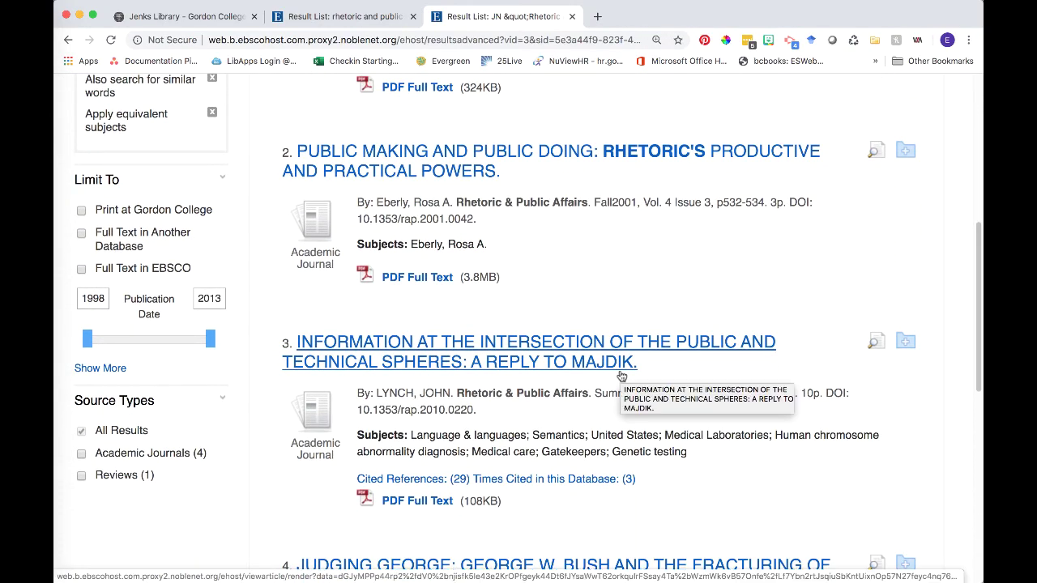
{"action": "scroll", "coordinate": [648, 389], "scroll_direction": "down", "scroll_amount": 2}
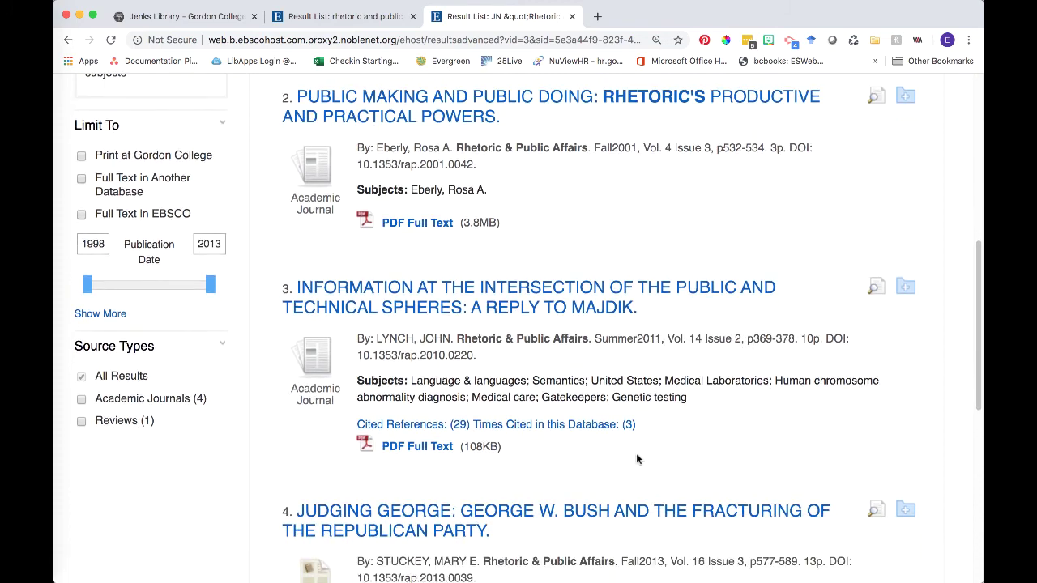
{"action": "scroll", "coordinate": [746, 420], "scroll_direction": "down", "scroll_amount": 5}
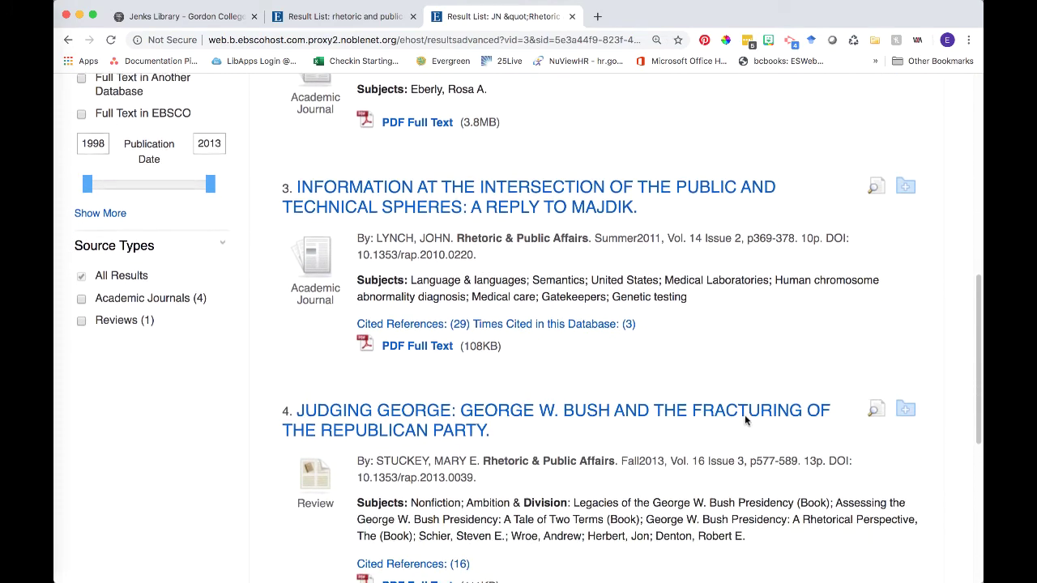
{"action": "scroll", "coordinate": [744, 419], "scroll_direction": "down", "scroll_amount": 10}
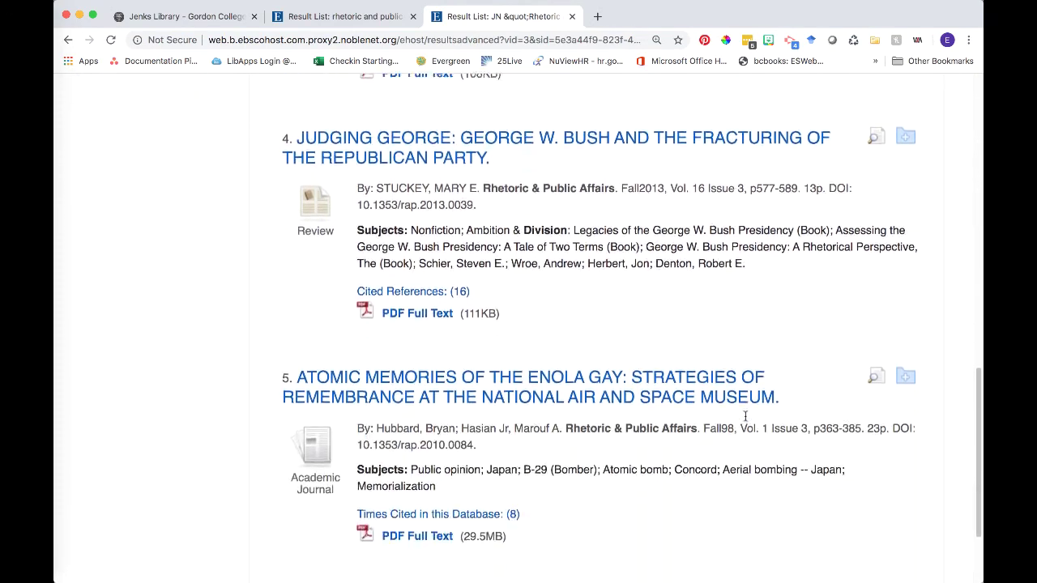
{"action": "scroll", "coordinate": [744, 415], "scroll_direction": "up", "scroll_amount": 20}
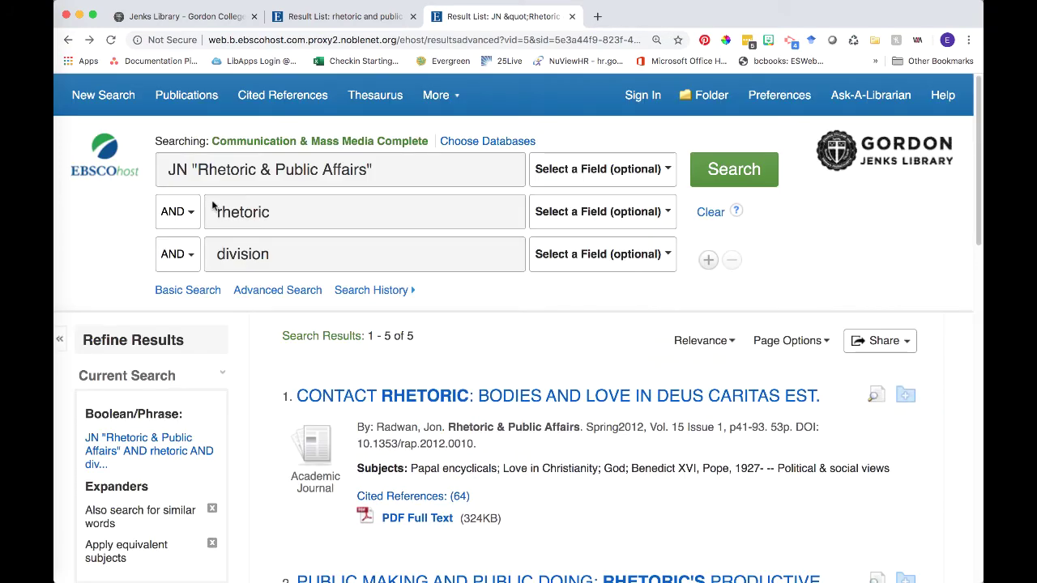
{"action": "left_click_drag", "start_coordinate": [366, 168], "coordinate": [200, 170]}
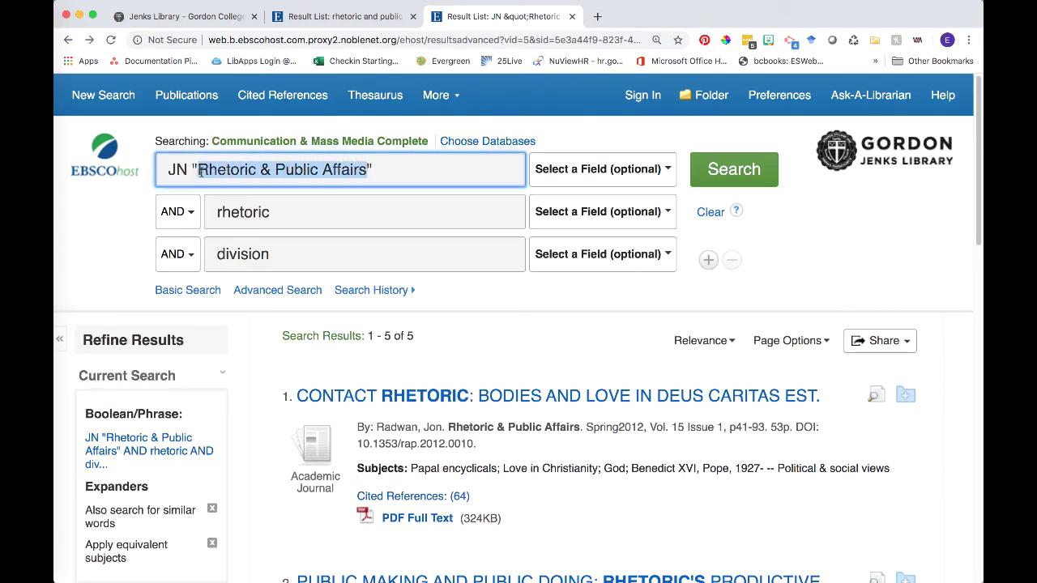
{"action": "left_click", "coordinate": [365, 216]}
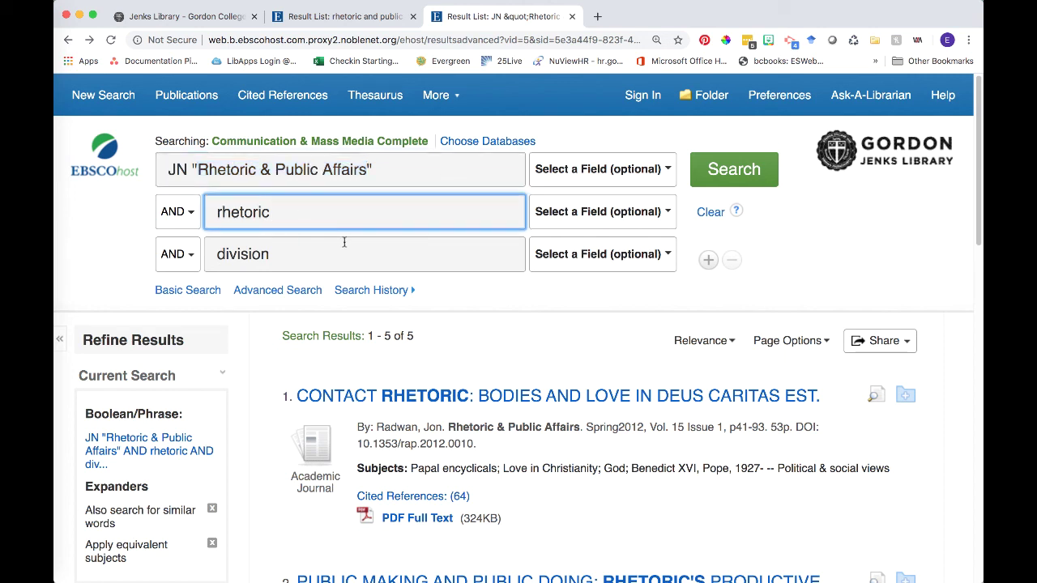